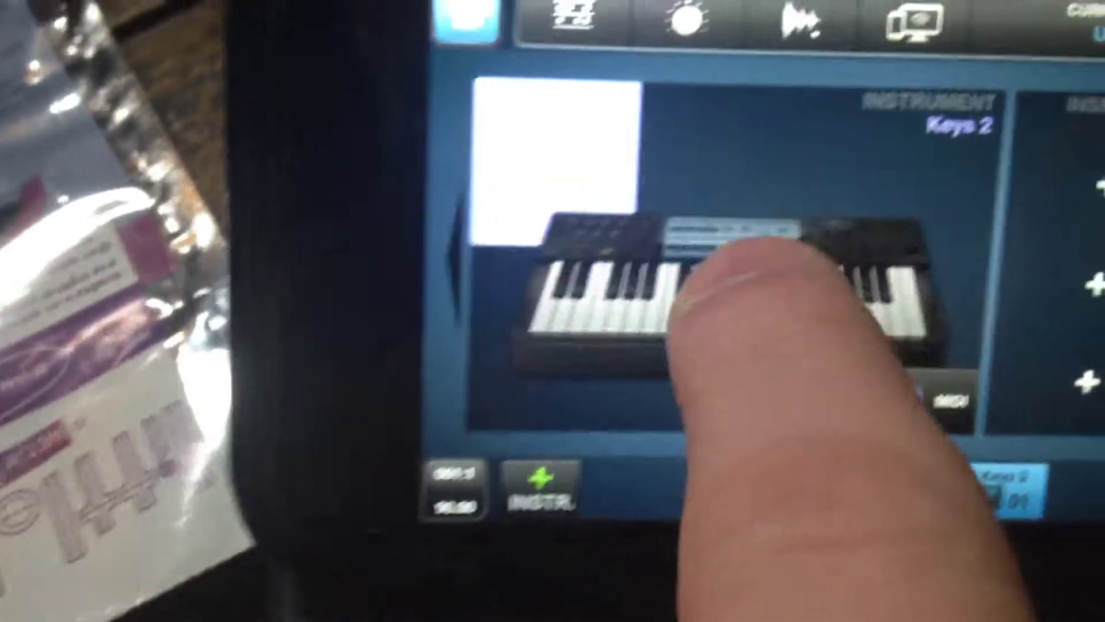
- Open the Keys 2 instrument's synth editor from the instrument overview
left_click(760, 251)
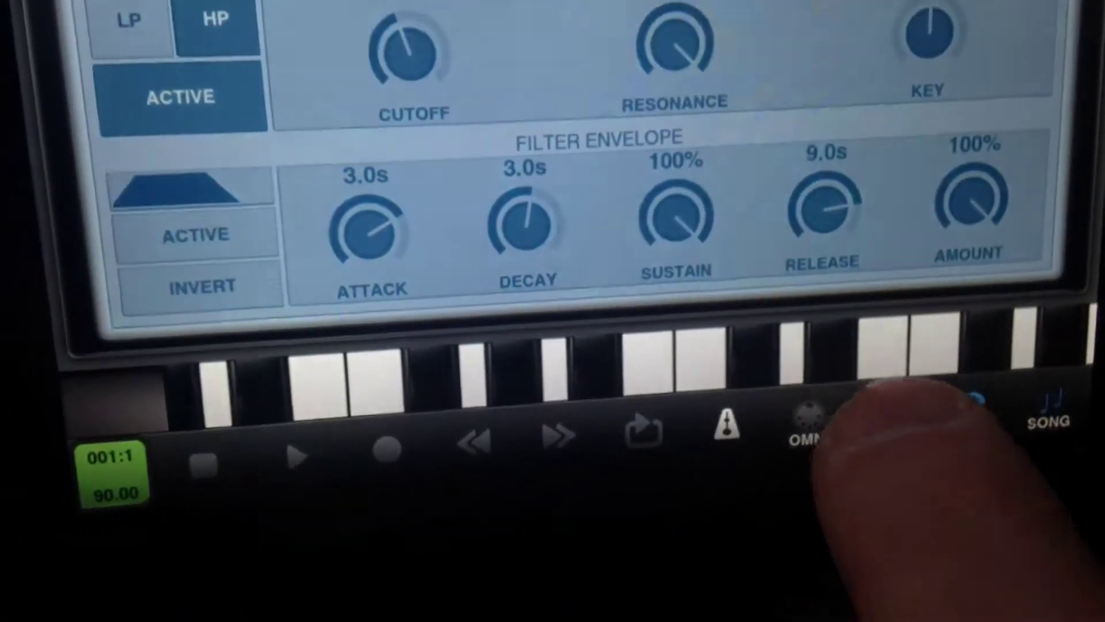
- Turn on MIDI learn in the Keys 2 filter settings to show the knobs' CC assignments
left_click(876, 401)
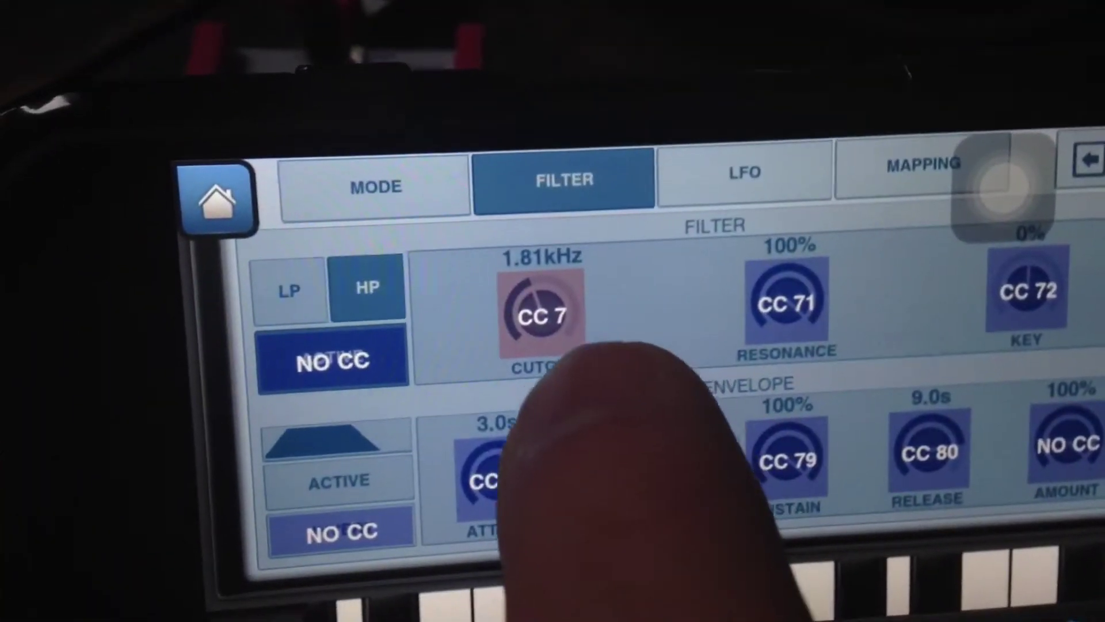